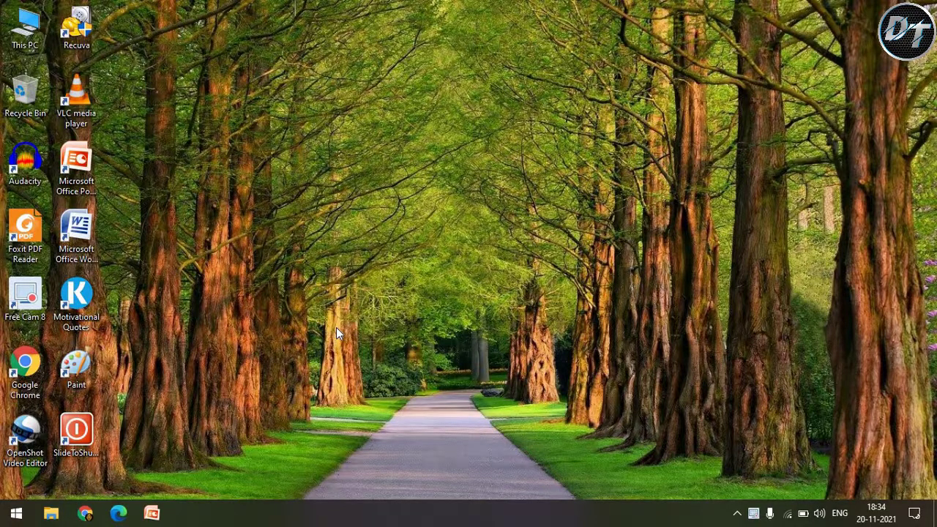
Search Windows for "mouse settings" and bring up the Mouse Properties dialog through the additional mouse options.
{"action": "left_click", "coordinate": [16, 514]}
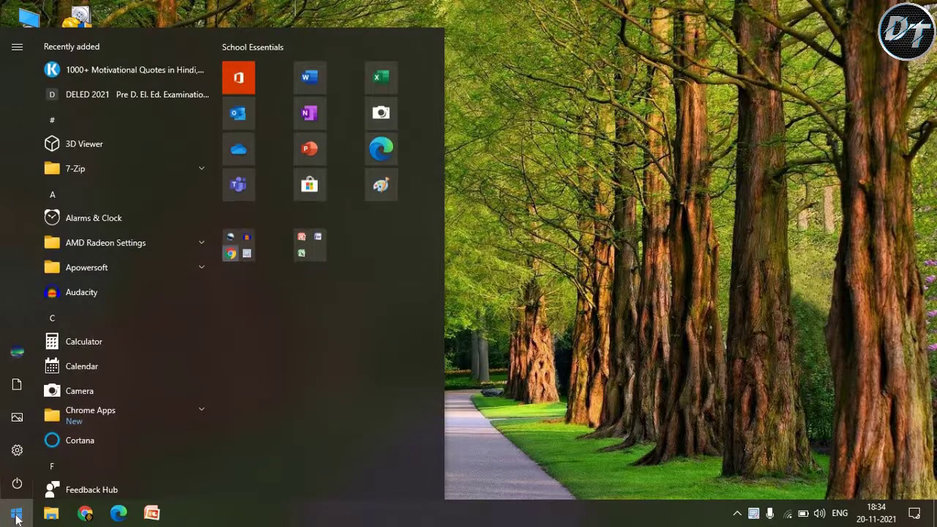
{"action": "type", "text": "mouse setti"}
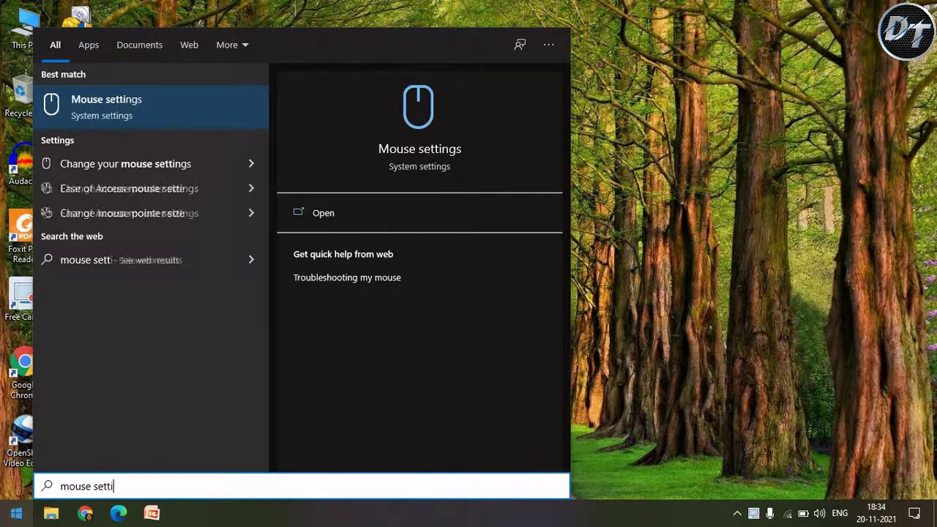
{"action": "type", "text": "ngs"}
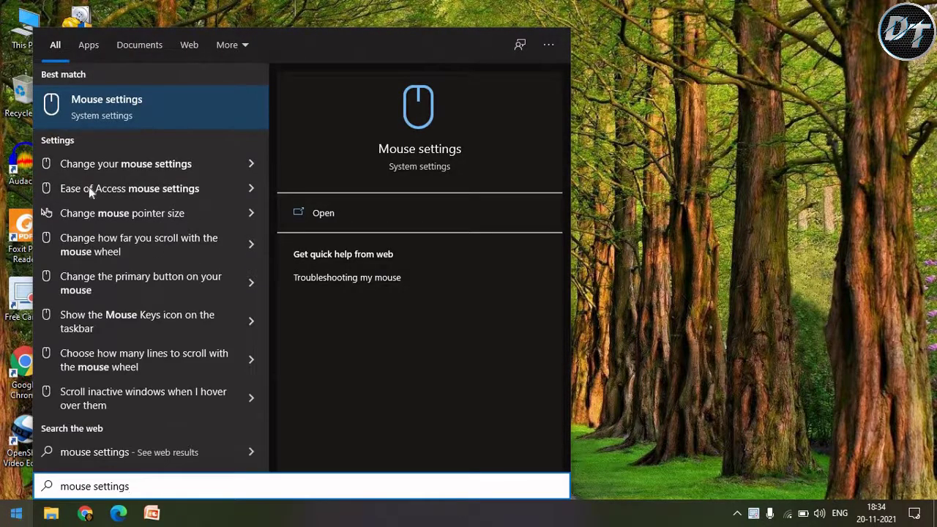
{"action": "left_click", "coordinate": [128, 98]}
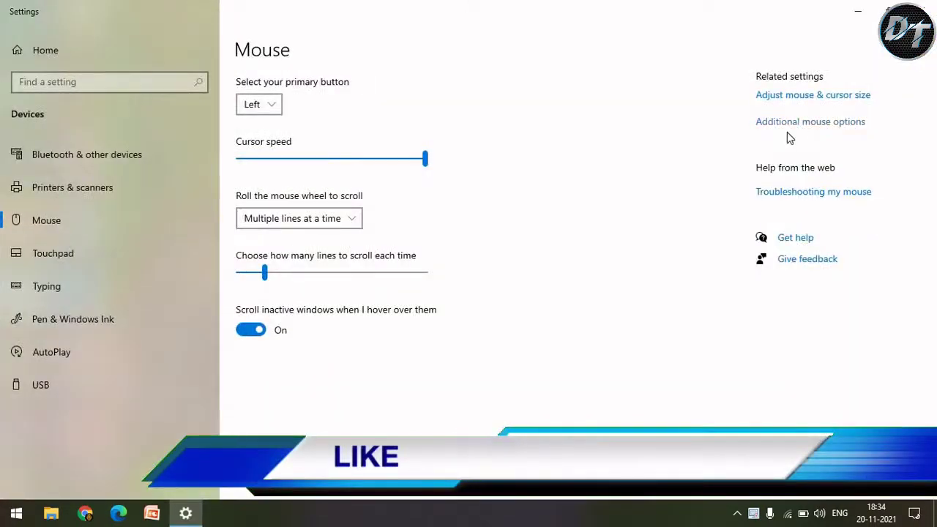
{"action": "left_click", "coordinate": [794, 130]}
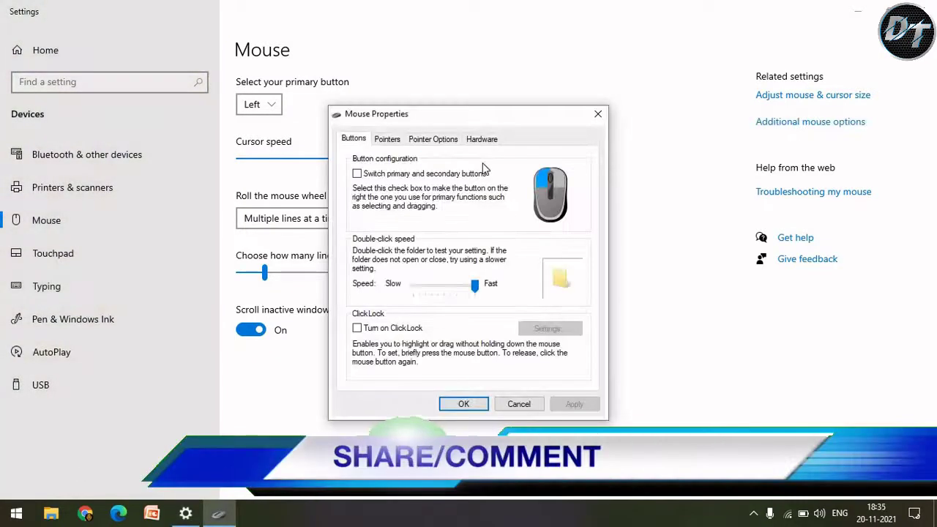
{"action": "left_click_drag", "start_coordinate": [483, 115], "coordinate": [534, 58]}
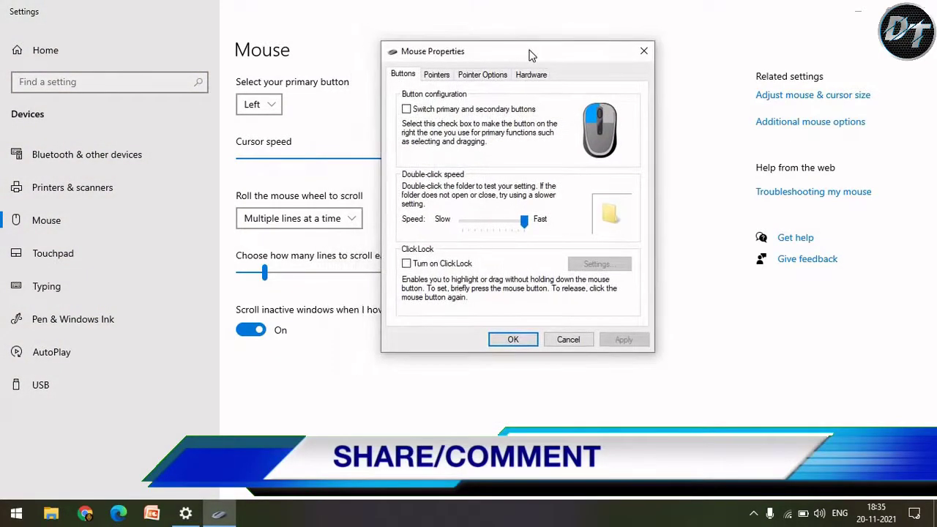
Set the pointer scheme to Windows Black (system scheme) and apply it.
{"action": "left_click", "coordinate": [448, 75]}
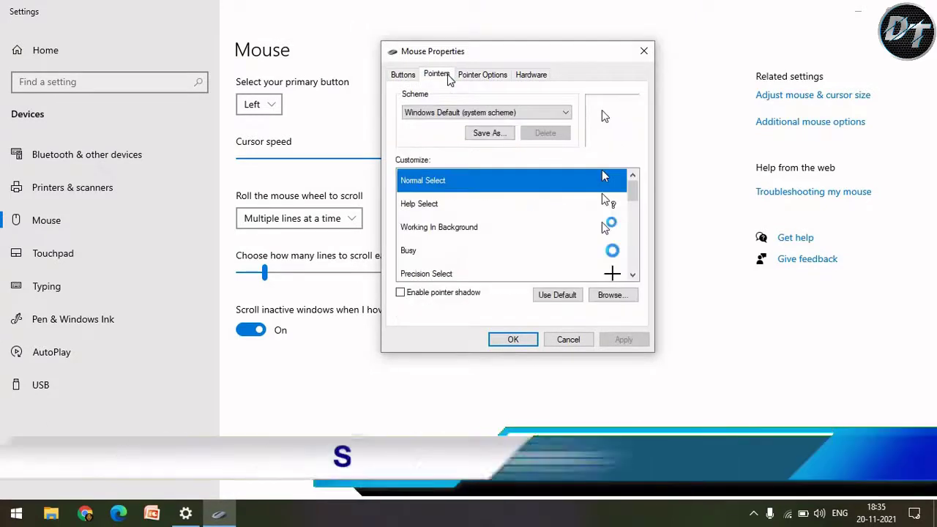
{"action": "left_click", "coordinate": [474, 115]}
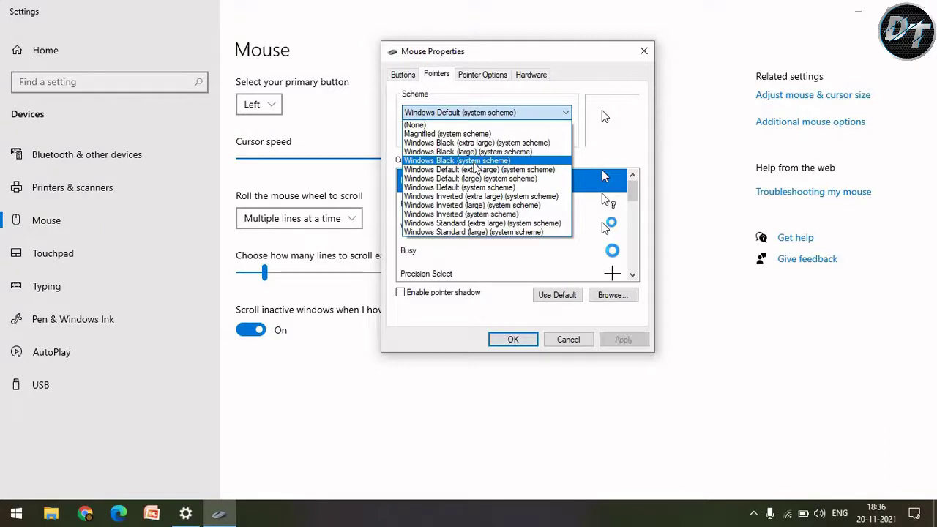
{"action": "left_click", "coordinate": [474, 161]}
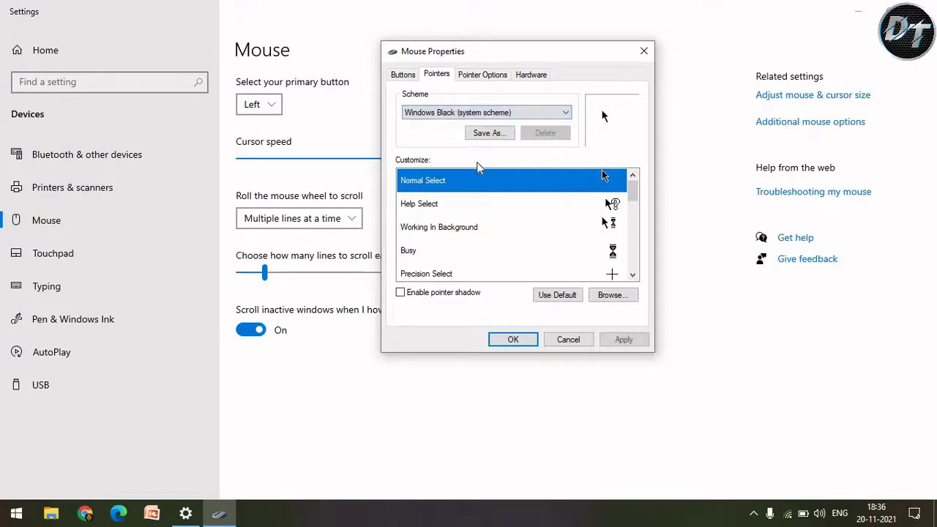
{"action": "left_click", "coordinate": [625, 339]}
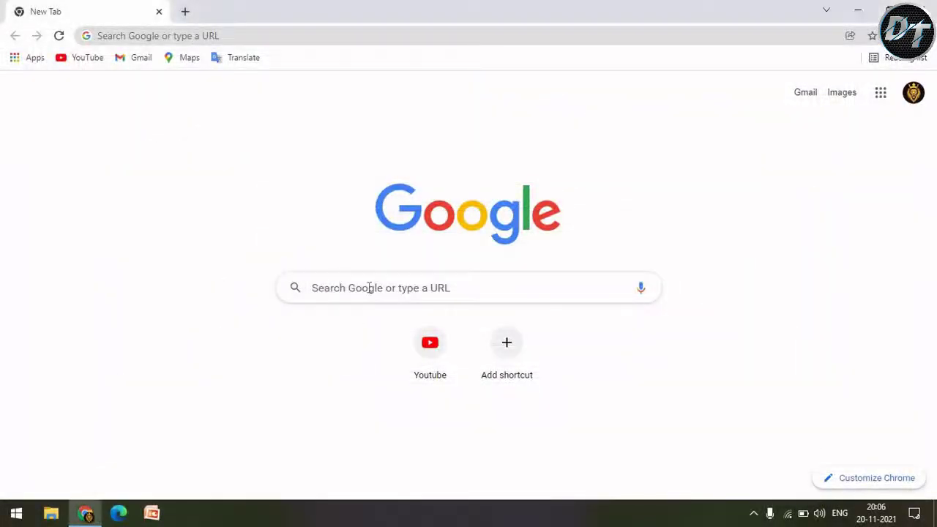
Switch to Google Chrome, search Google for "rw-designer mouse" and open the Open Cursor Library result.
{"action": "left_click", "coordinate": [369, 288]}
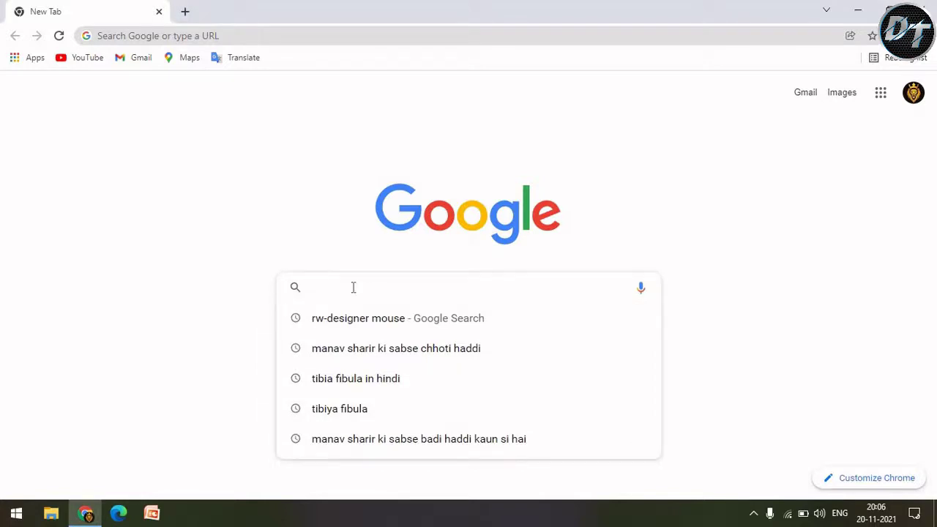
{"action": "key", "text": "Down"}
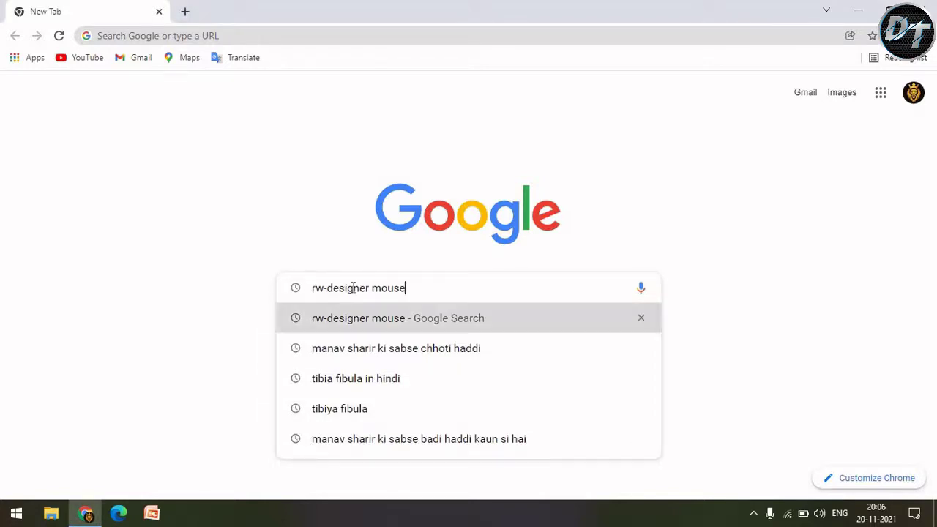
{"action": "key", "text": "Return"}
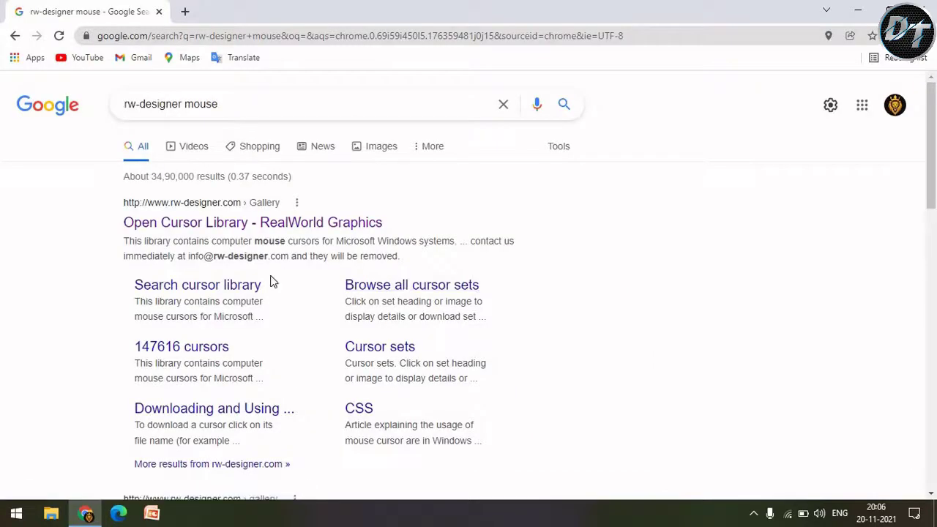
{"action": "left_click", "coordinate": [215, 228]}
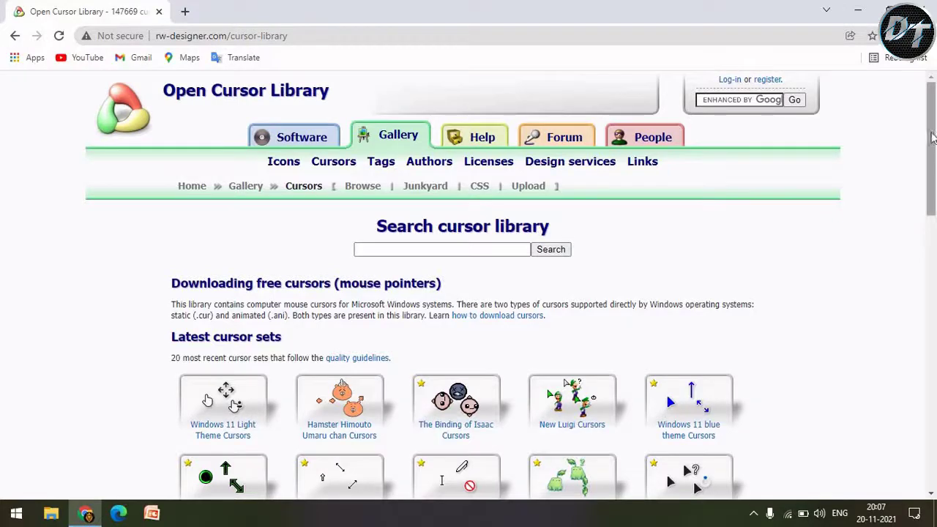
Search the cursor library for "highlight curser set cursors".
{"action": "left_click_drag", "start_coordinate": [931, 138], "coordinate": [933, 76]}
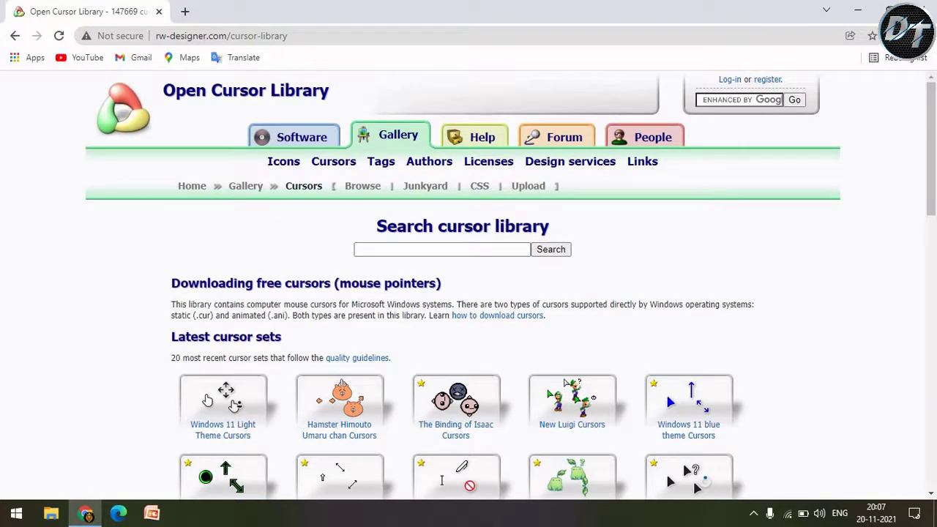
{"action": "left_click", "coordinate": [518, 250]}
{"action": "type", "text": "h"}
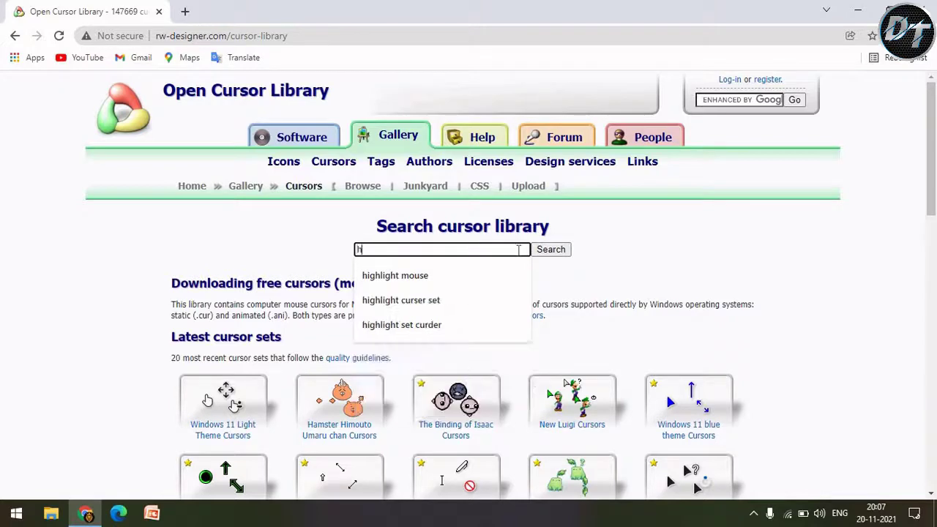
{"action": "type", "text": "ighlight curser set cursors"}
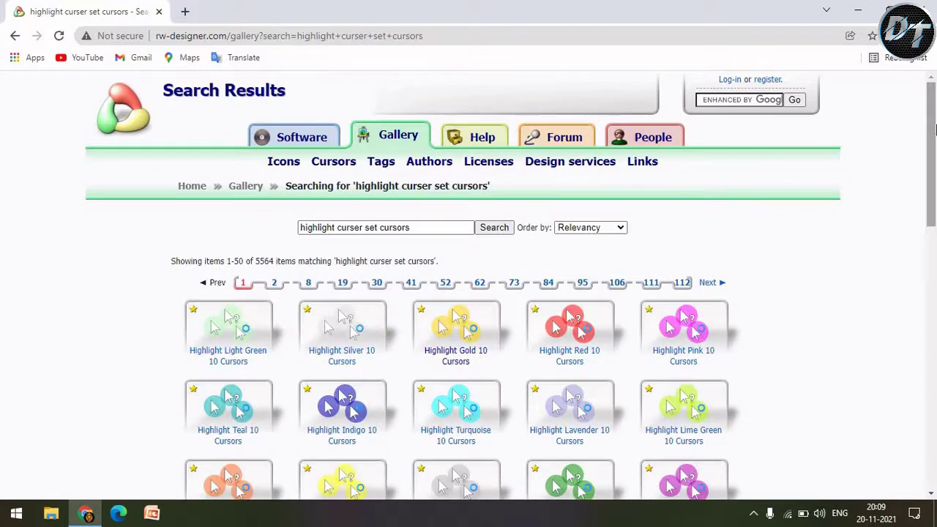
Open the Highlight Set Cursors page from the search results and download the set to Documents as the ZIP archive "highlighted".
{"action": "left_click_drag", "start_coordinate": [934, 129], "coordinate": [886, 240]}
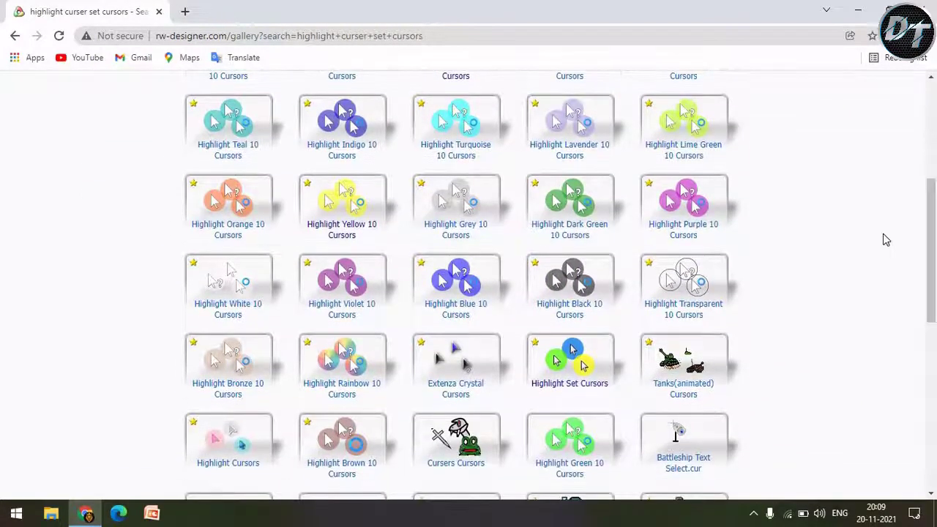
{"action": "left_click", "coordinate": [567, 381]}
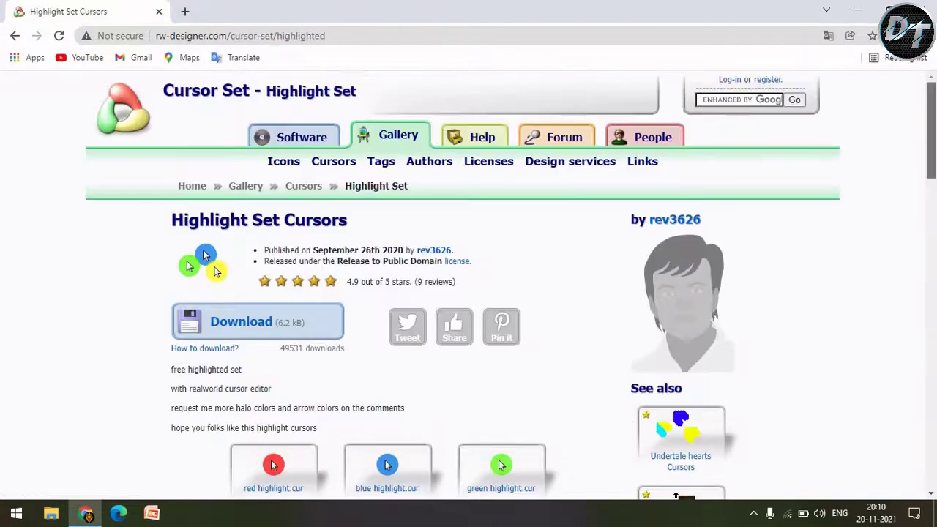
{"action": "scroll", "coordinate": [746, 292], "scroll_direction": "down", "scroll_amount": 1}
{"action": "scroll", "coordinate": [619, 246], "scroll_direction": "down", "scroll_amount": 2}
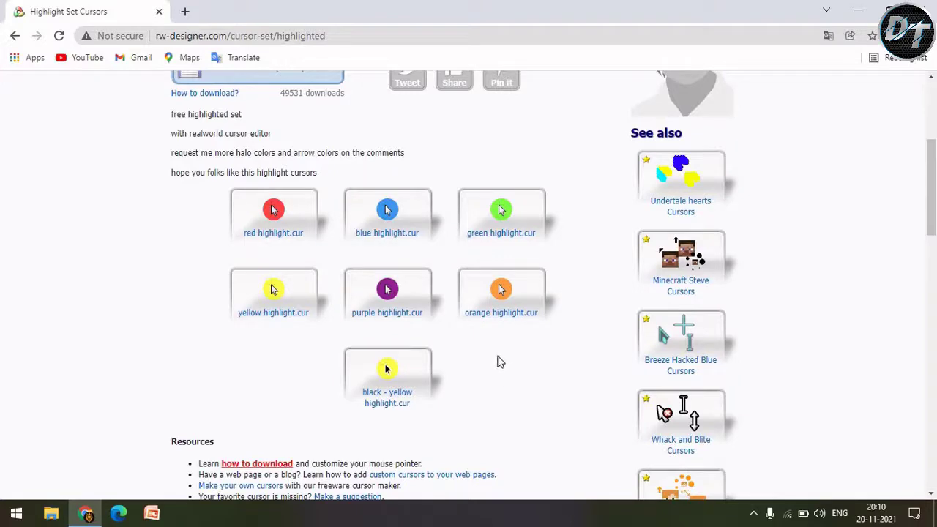
{"action": "scroll", "coordinate": [933, 232], "scroll_direction": "up", "scroll_amount": 4}
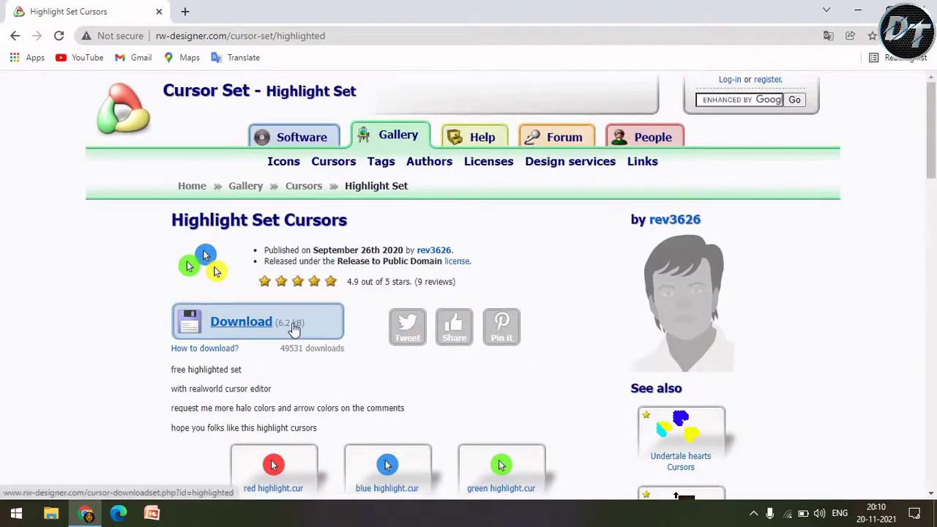
{"action": "left_click", "coordinate": [293, 328]}
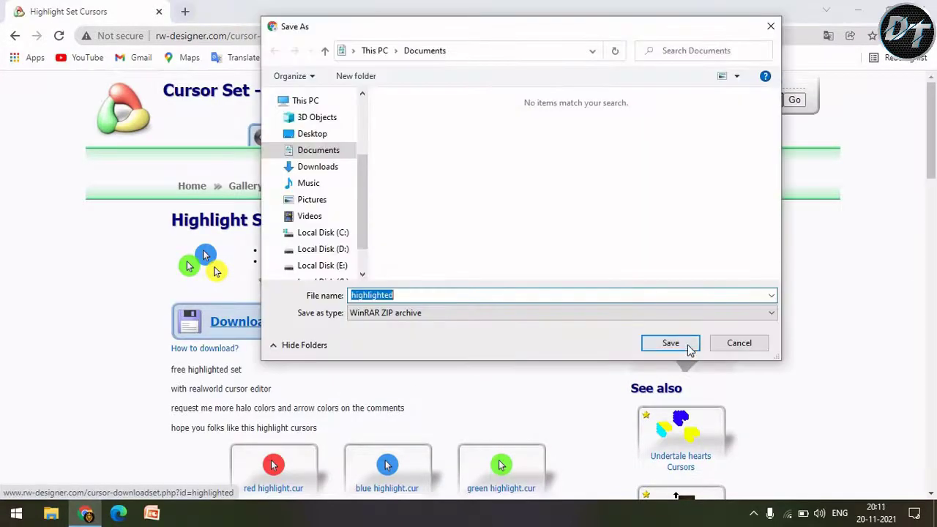
{"action": "left_click", "coordinate": [688, 344]}
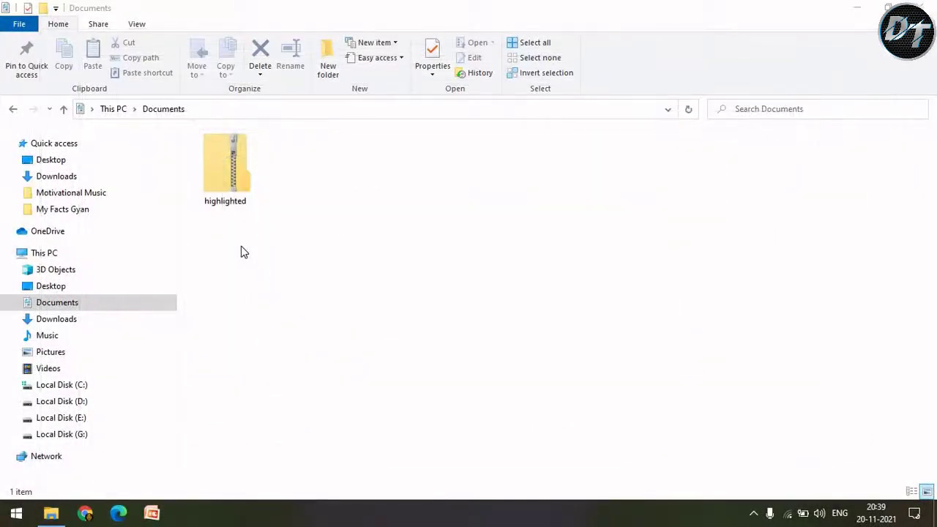
In File Explorer, extract the "highlighted" archive within Documents and open the extracted folder.
{"action": "right_click", "coordinate": [237, 184]}
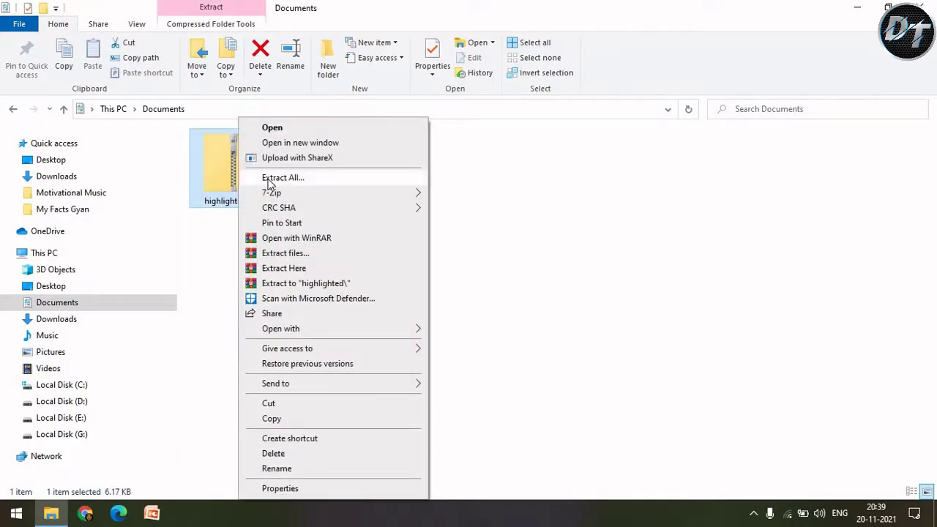
{"action": "left_click", "coordinate": [268, 181]}
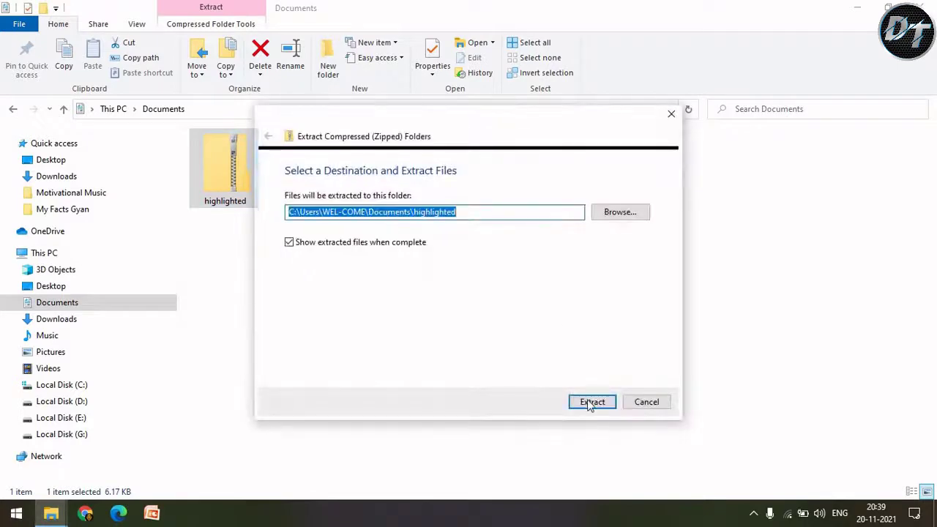
{"action": "left_click", "coordinate": [590, 402]}
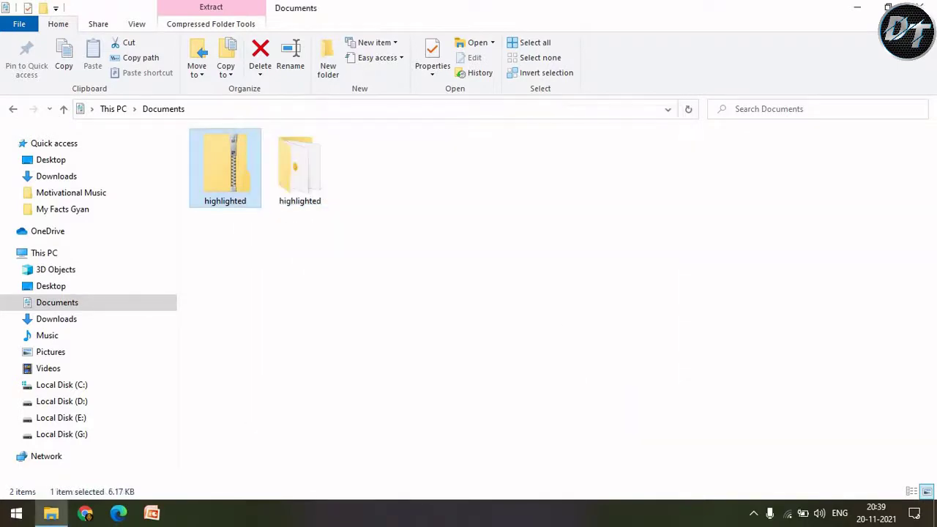
{"action": "double_click", "coordinate": [303, 197]}
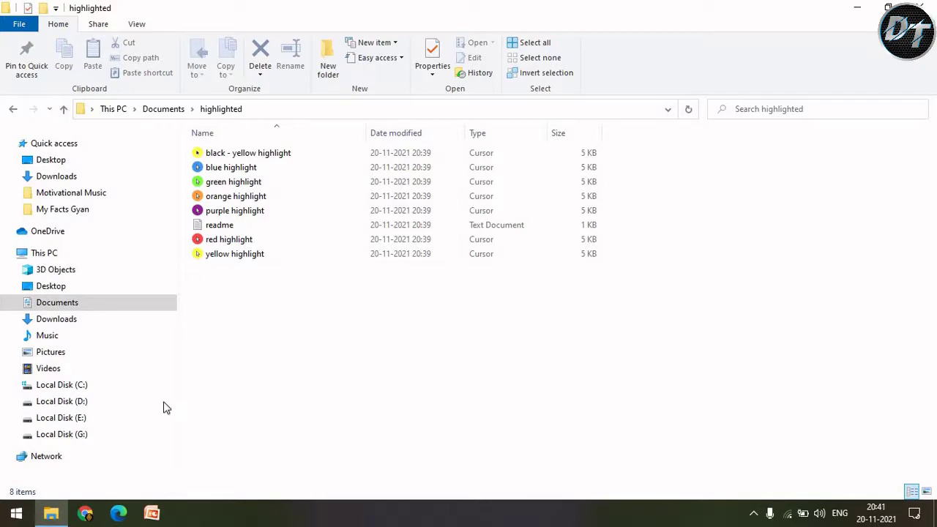
Return to the Windows mouse settings and show the pointer customization in the additional mouse options.
{"action": "left_click", "coordinate": [16, 512]}
{"action": "type", "text": "mou"}
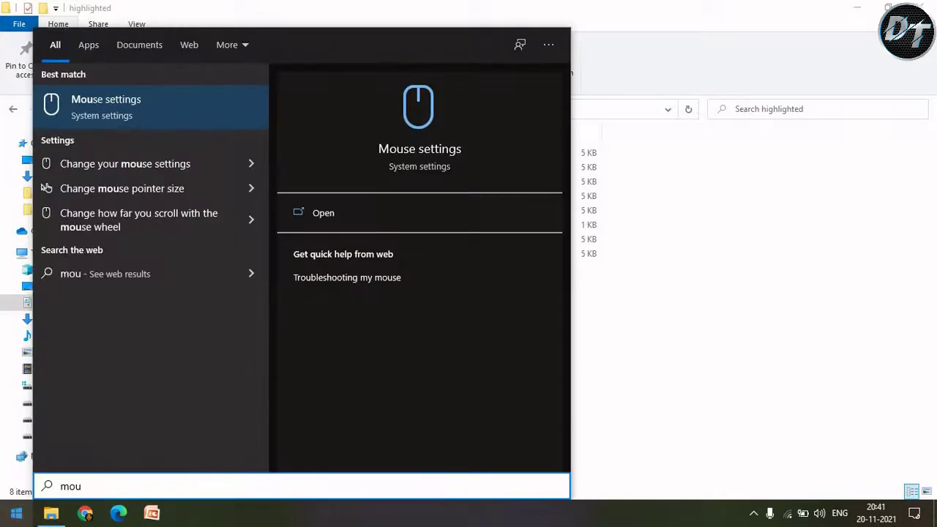
{"action": "key", "text": "Return"}
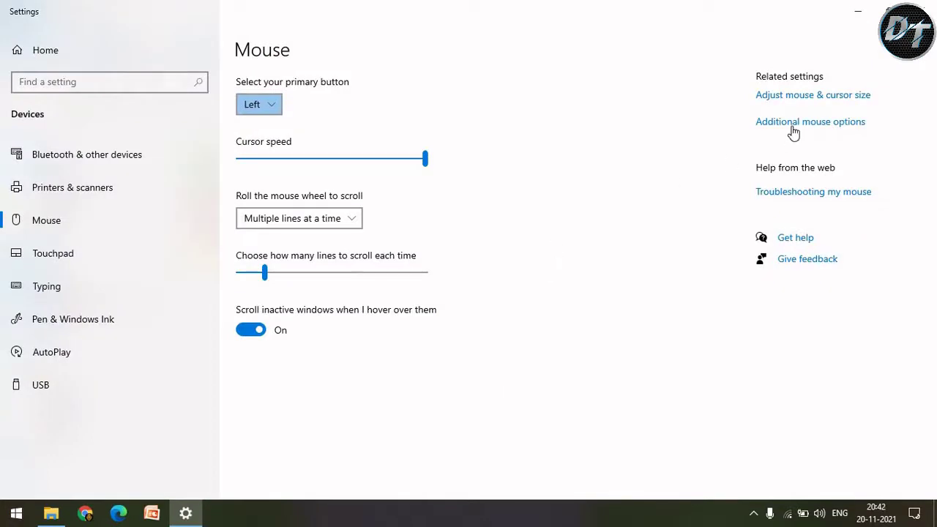
{"action": "left_click", "coordinate": [792, 127]}
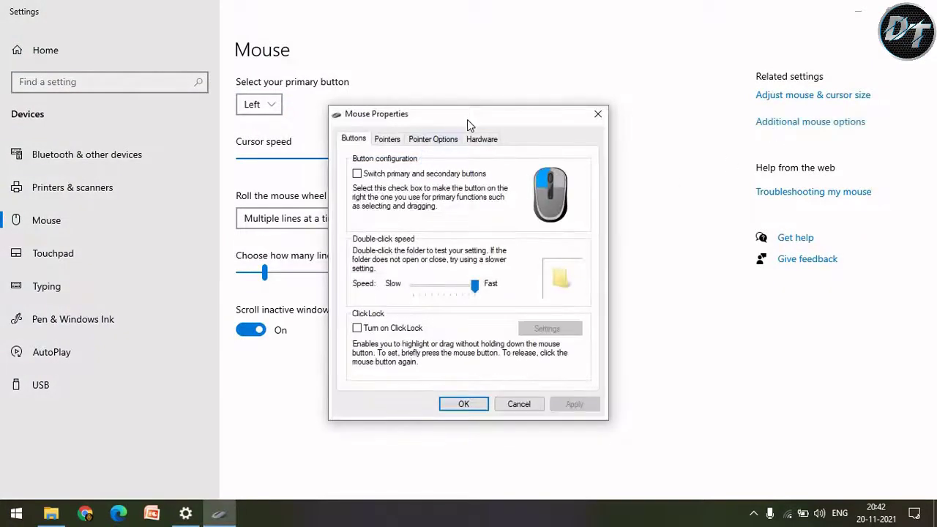
{"action": "left_click_drag", "start_coordinate": [467, 119], "coordinate": [539, 58]}
{"action": "left_click", "coordinate": [459, 72]}
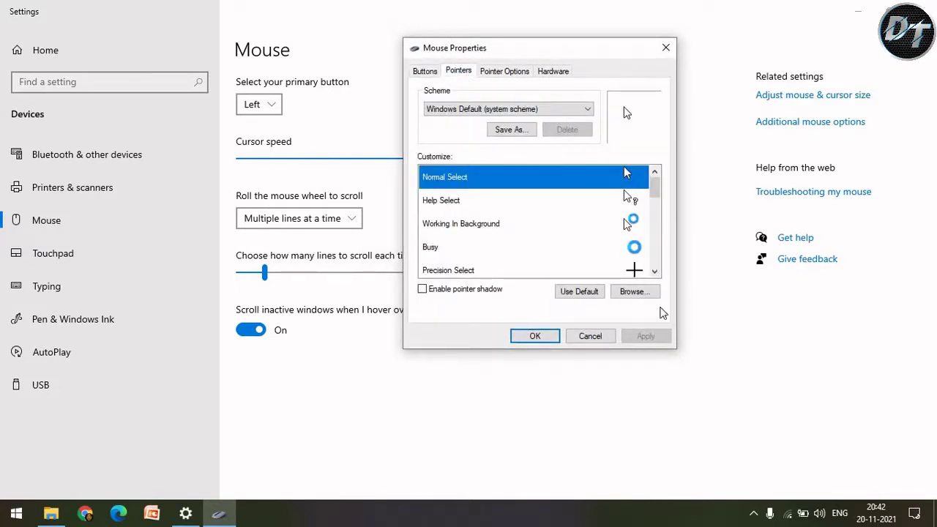
Assign the "purple highlight" cursor file from the highlighted folder to the Normal Select pointer and apply it.
{"action": "left_click", "coordinate": [634, 291]}
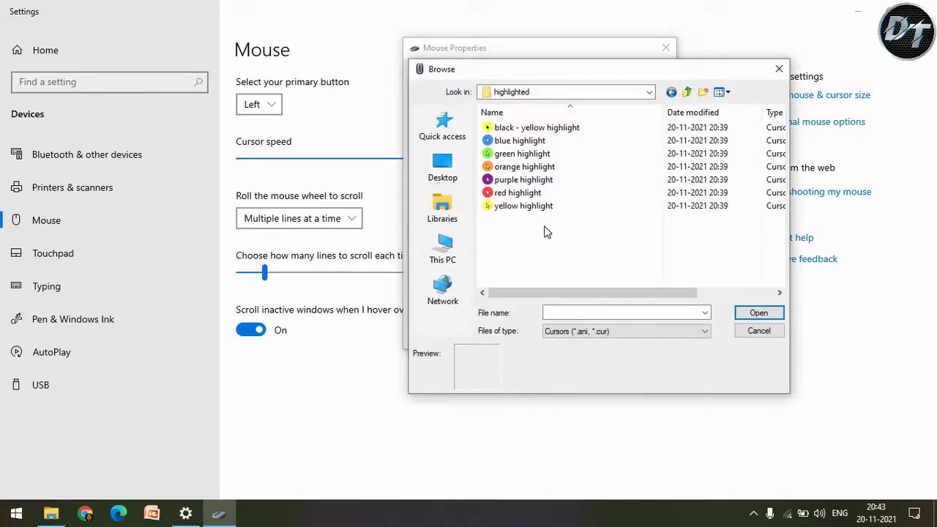
{"action": "left_click", "coordinate": [533, 182]}
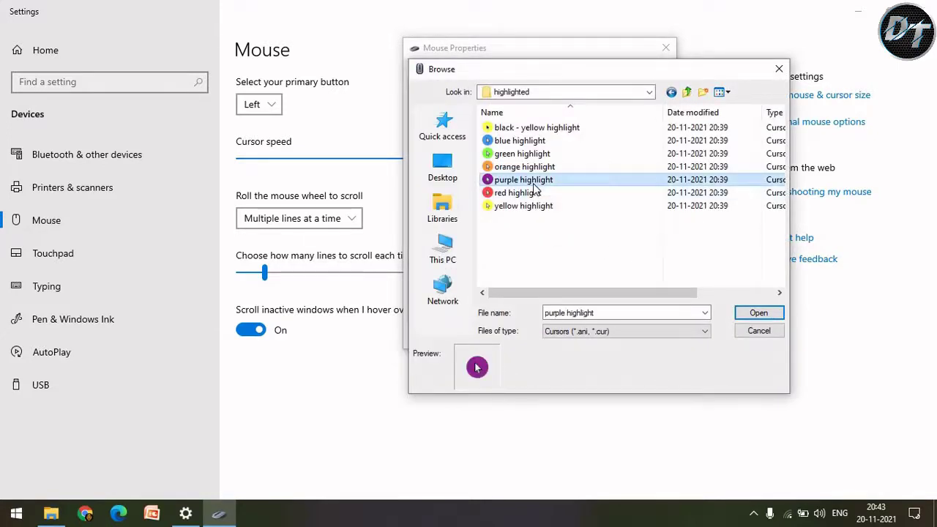
{"action": "left_click", "coordinate": [746, 316]}
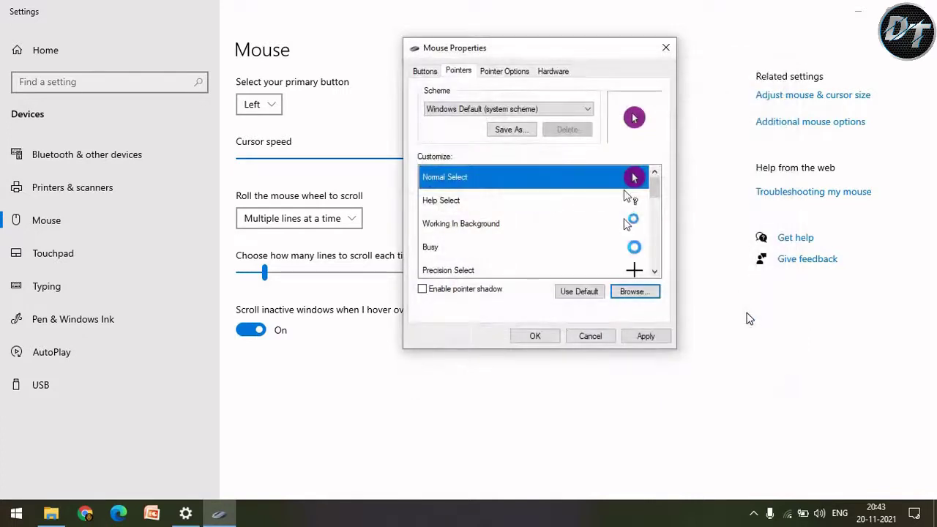
{"action": "left_click", "coordinate": [663, 338]}
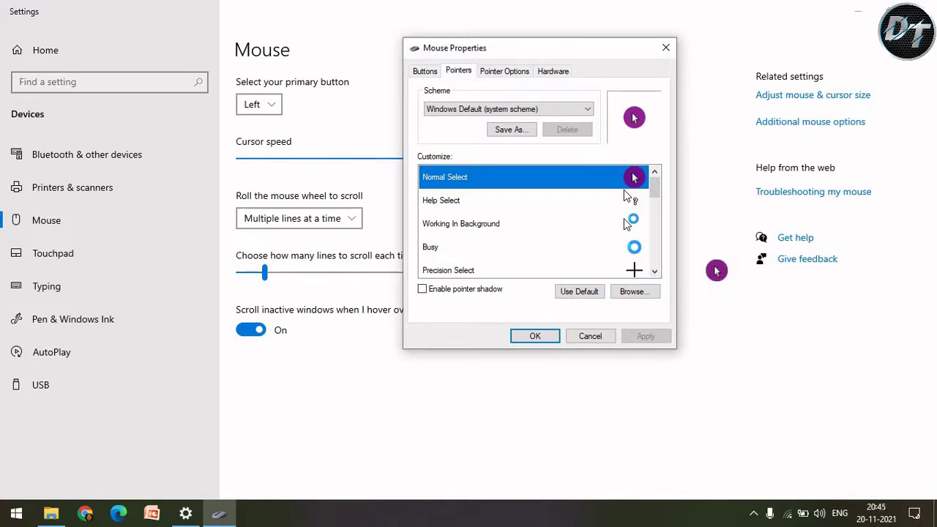
{"action": "left_click", "coordinate": [646, 294]}
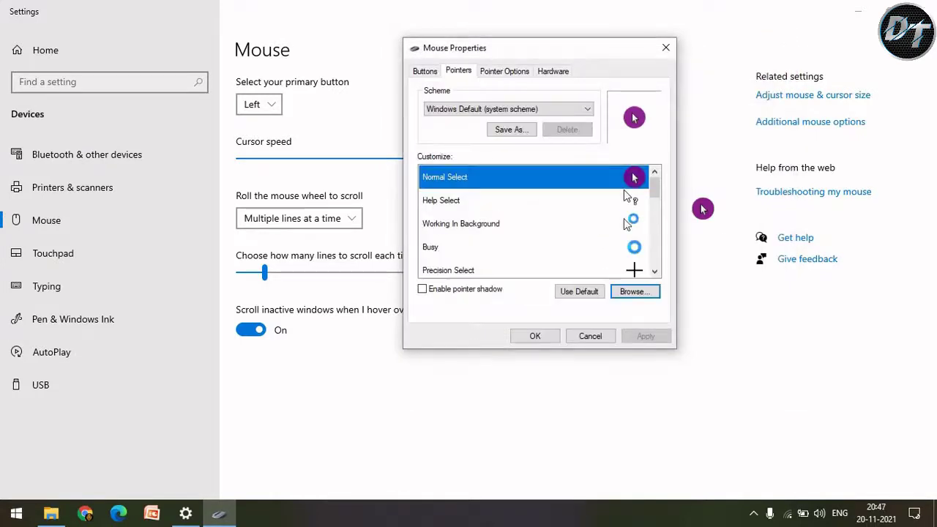
Set the pointer scheme to (None) and apply it.
{"action": "left_click", "coordinate": [582, 109]}
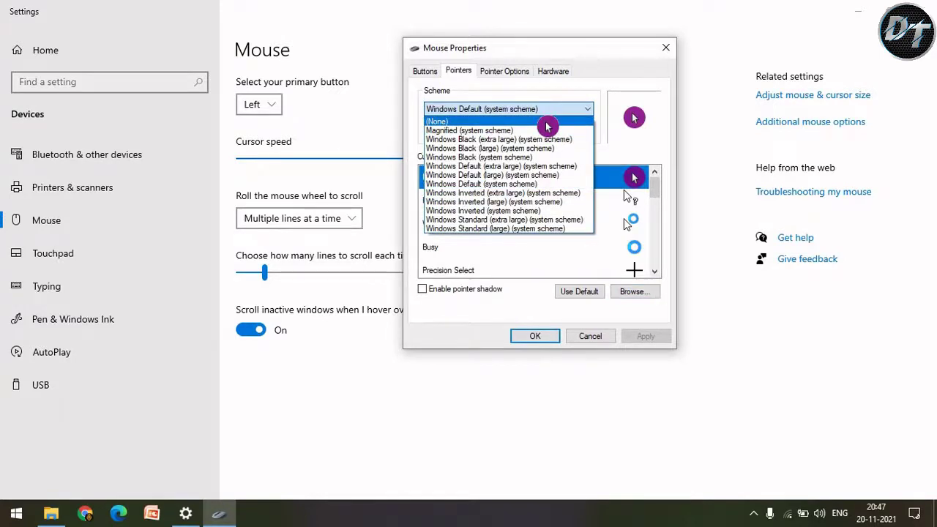
{"action": "left_click", "coordinate": [547, 126]}
{"action": "left_click", "coordinate": [647, 337]}
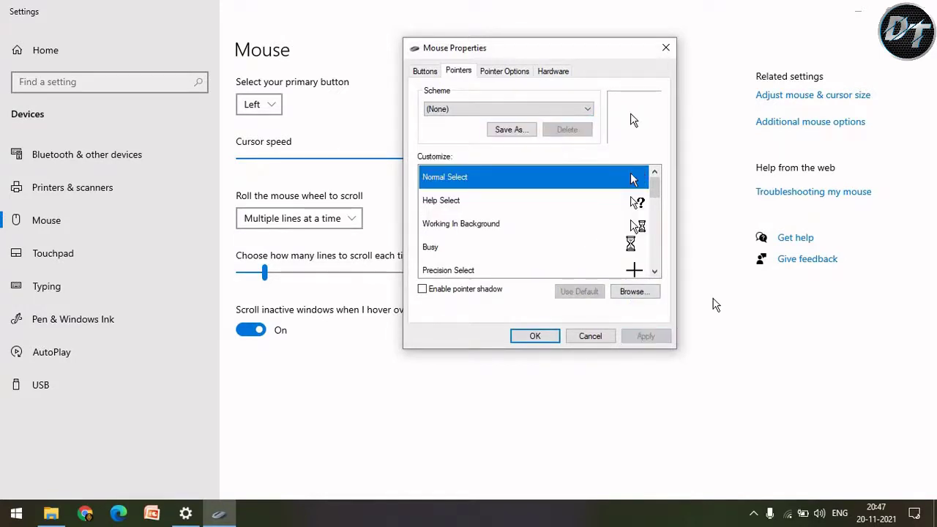